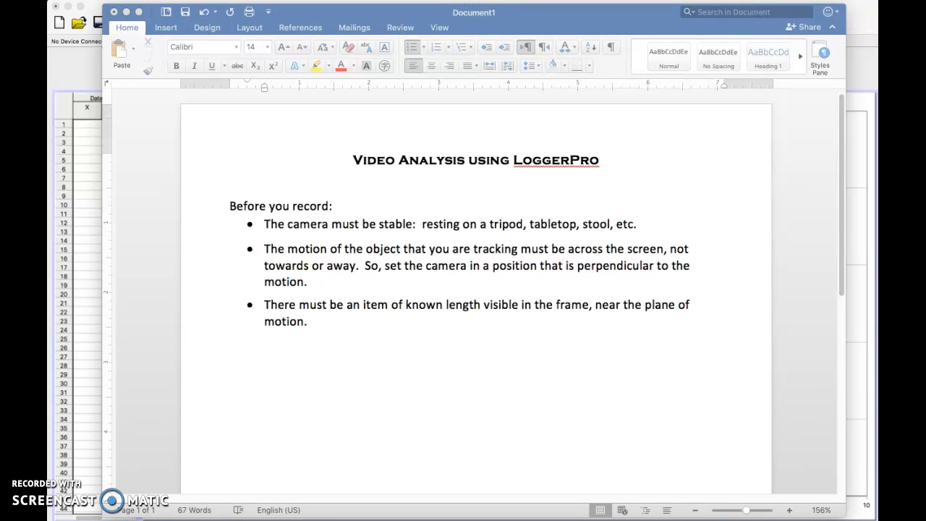
# Move the instruction document out of the way and switch to the empty Logger Pro experiment
pyautogui.moveTo(391, 13); pyautogui.dragTo(372, 12)
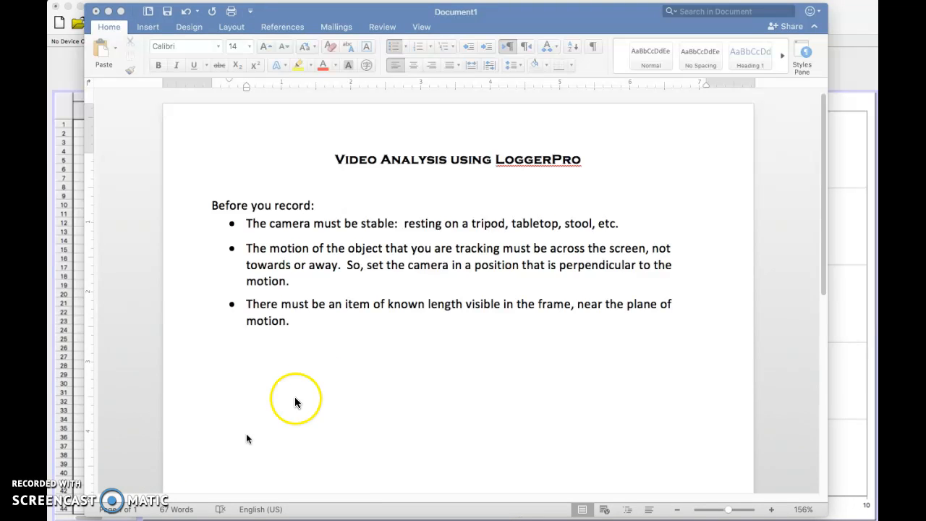
pyautogui.click(543, 25)
pyautogui.moveTo(543, 25); pyautogui.dragTo(47, 44)
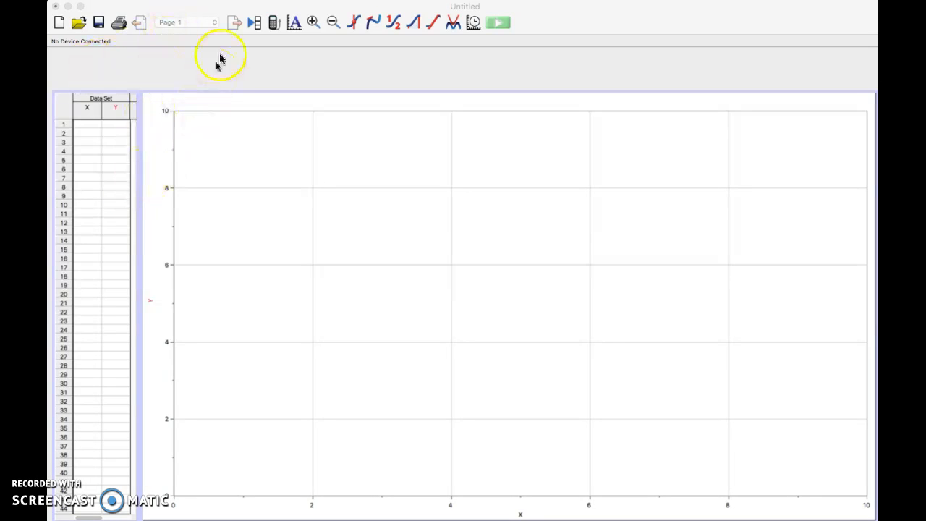
pyautogui.click(226, 11)
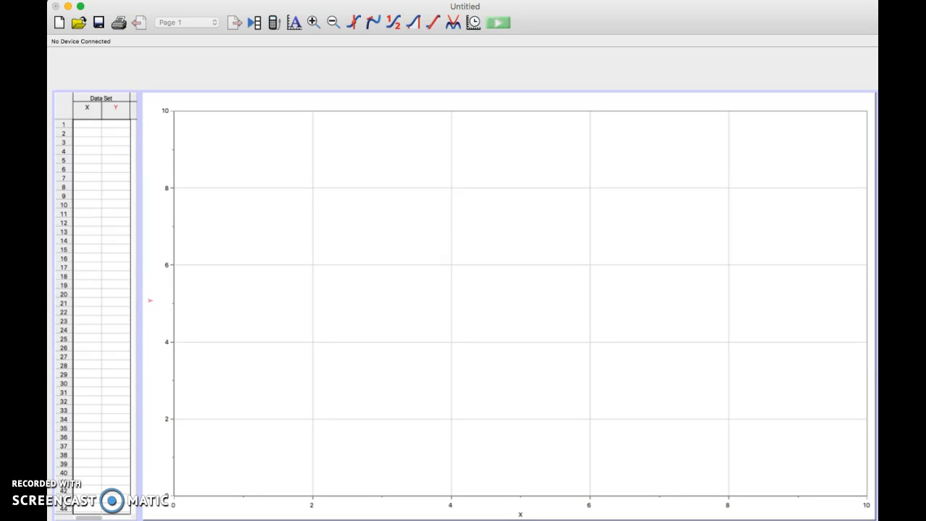
# Insert the movie "test video down only.mp4" from the Desktop and position it over the graph area
pyautogui.click(286, 0)
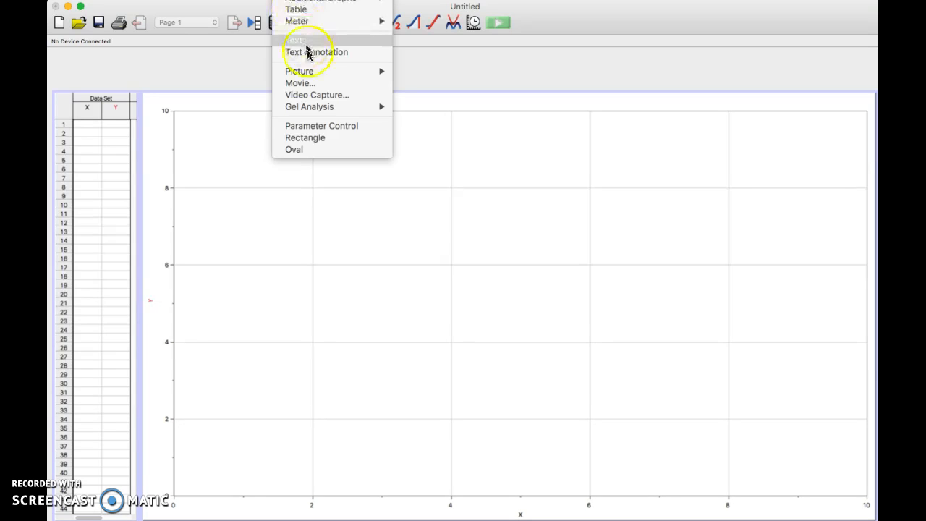
pyautogui.click(318, 81)
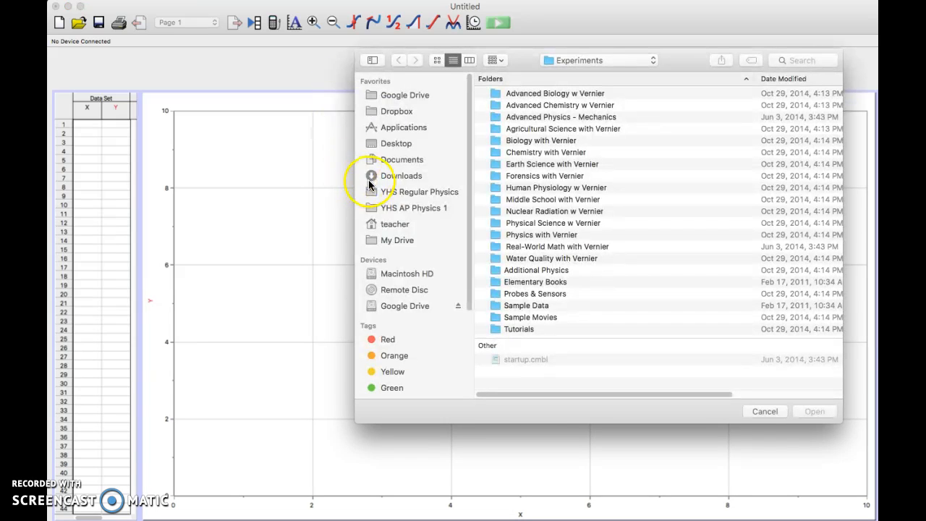
pyautogui.click(396, 145)
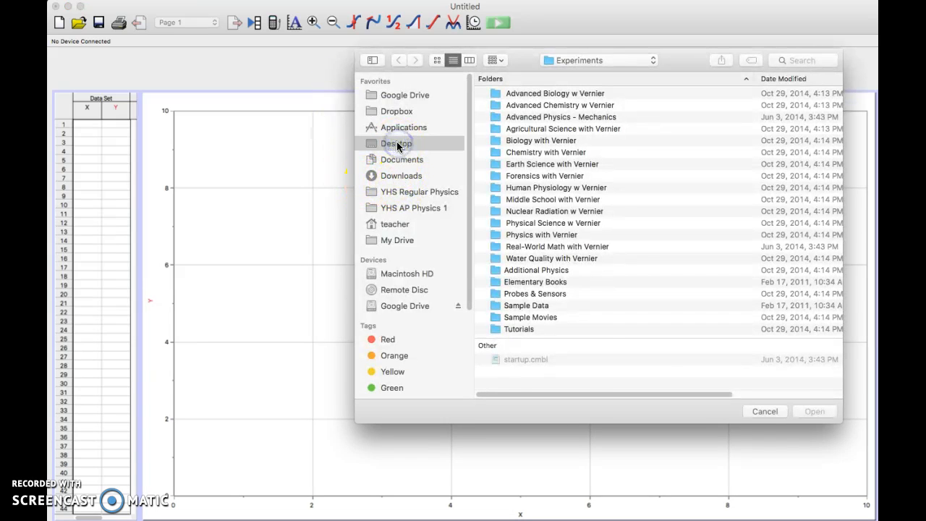
pyautogui.scroll(-2, 488, 244)
pyautogui.scroll(-4, 487, 245)
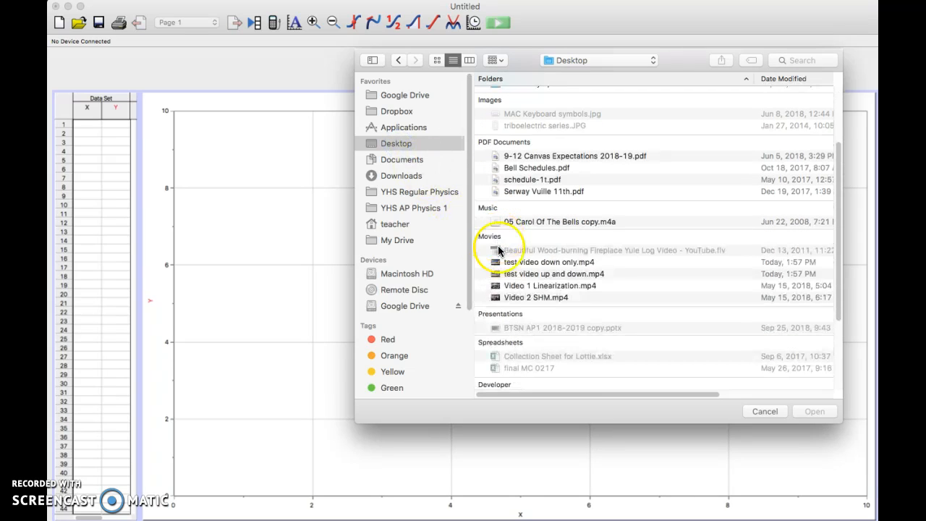
pyautogui.doubleClick(532, 262)
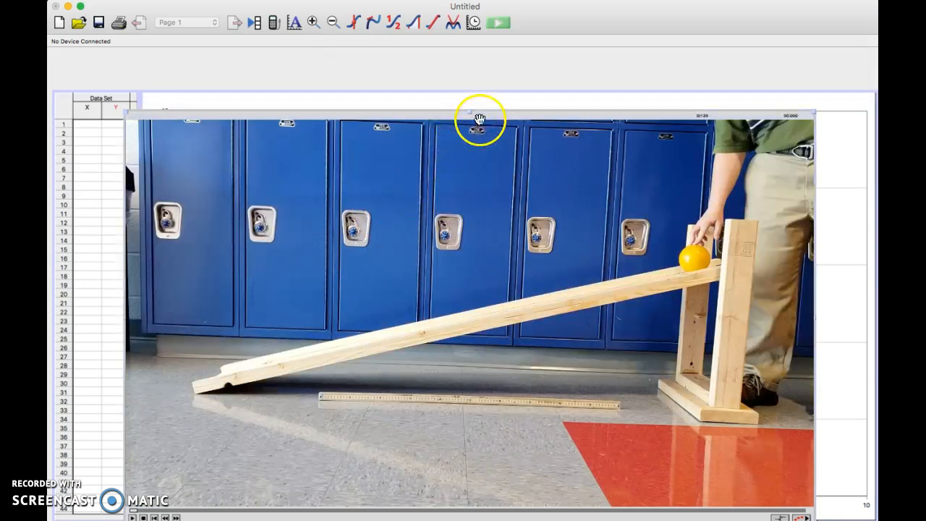
pyautogui.moveTo(483, 117); pyautogui.dragTo(497, 108)
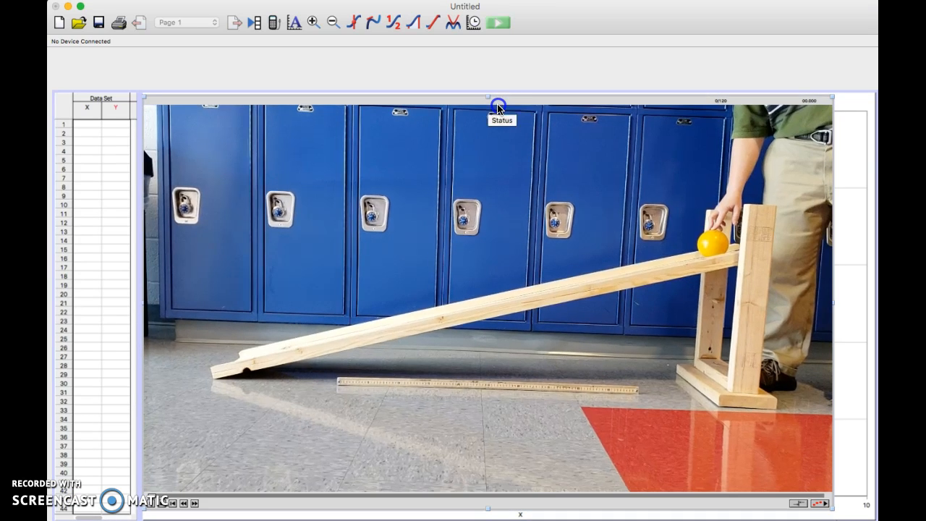
# Play the movie through once and scrub back to where the ball starts rolling near the ramp's upper end
pyautogui.click(155, 508)
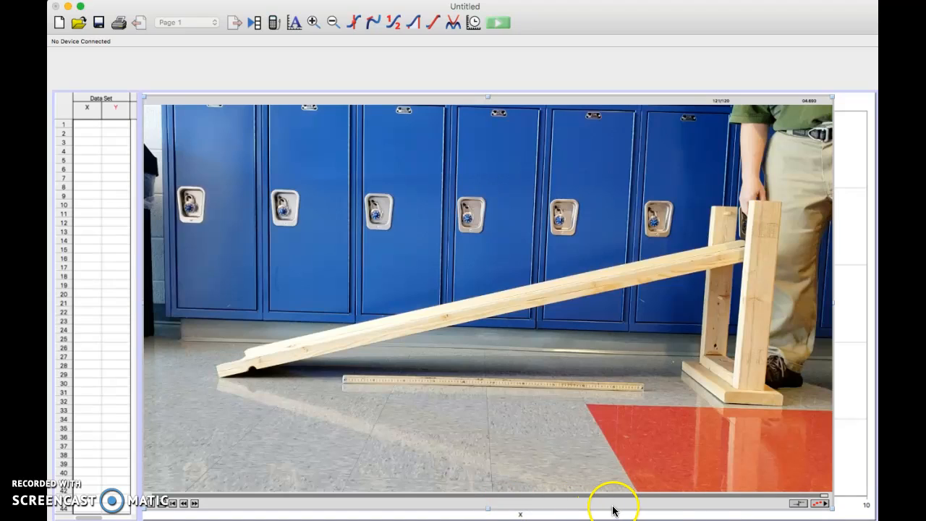
pyautogui.click(817, 500)
pyautogui.moveTo(817, 496); pyautogui.dragTo(543, 498)
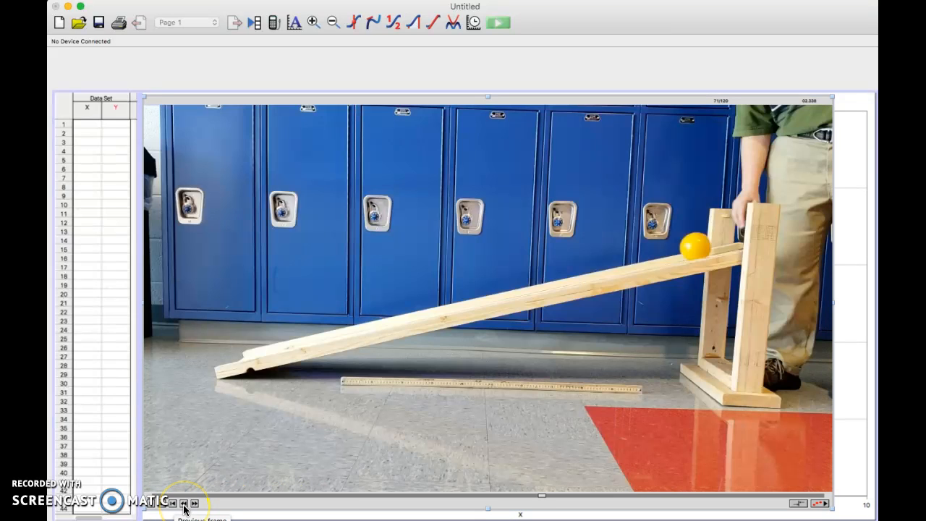
# Step through the movie frame by frame to frame 63, just as the ball is being released
pyautogui.click(184, 503)
pyautogui.click(184, 503)
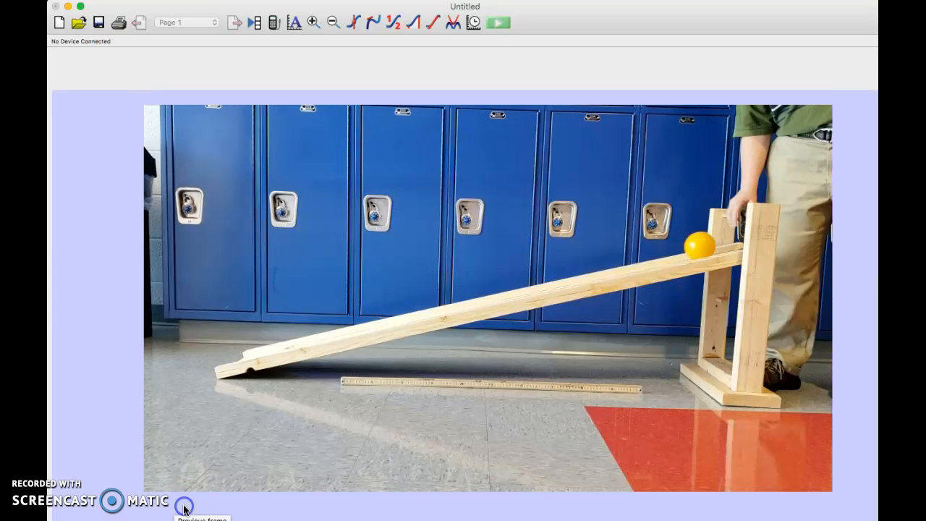
pyautogui.click(184, 503)
pyautogui.click(184, 503)
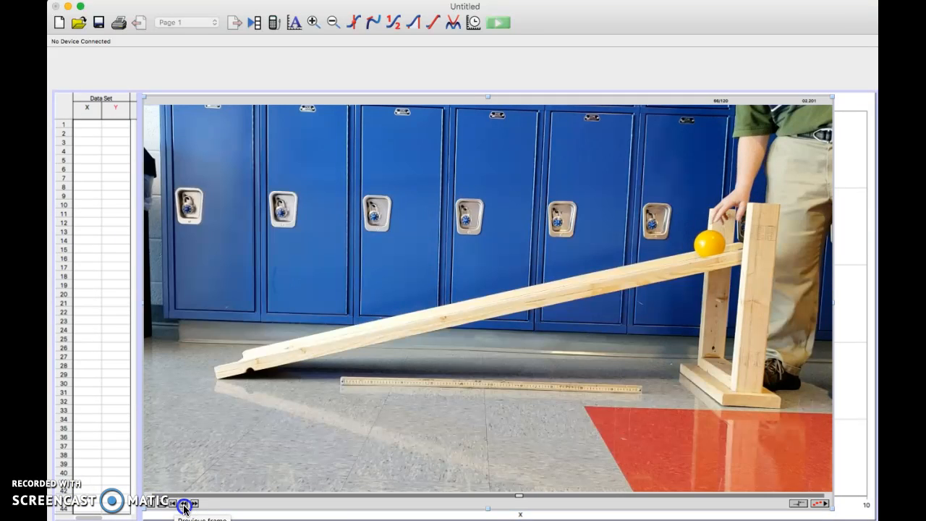
pyautogui.click(184, 503)
pyautogui.click(184, 503)
pyautogui.click(184, 503)
pyautogui.click(184, 502)
pyautogui.click(184, 503)
pyautogui.click(184, 502)
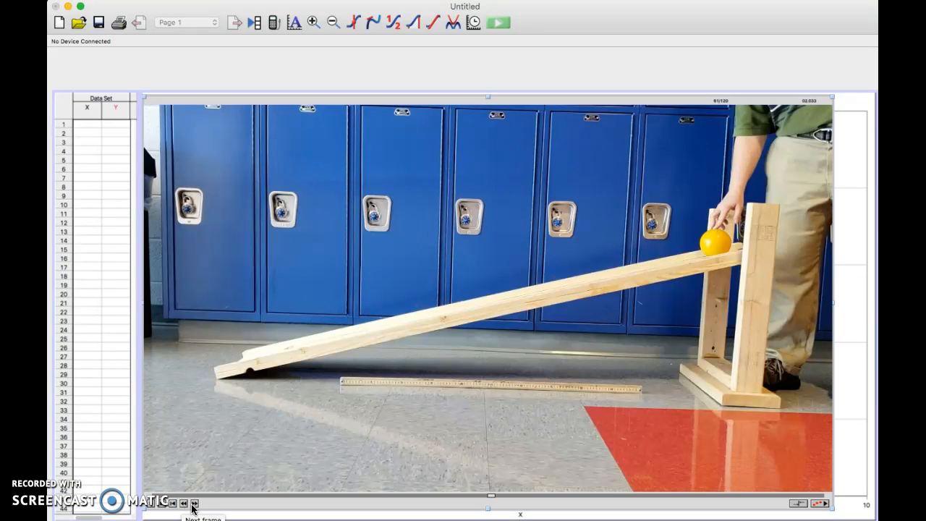
pyautogui.click(194, 503)
pyautogui.click(194, 504)
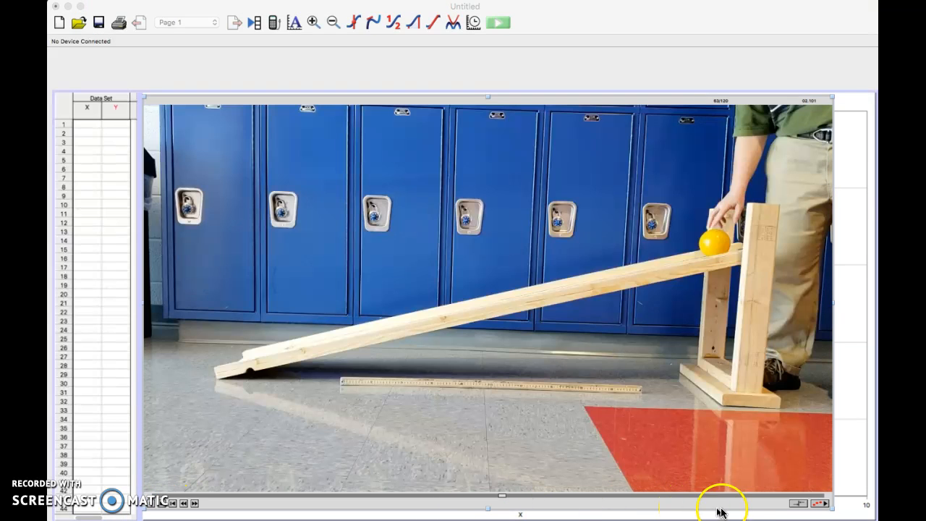
# Enable video analysis for the movie so its tracking and calibration tools are available
pyautogui.click(821, 505)
pyautogui.click(849, 283)
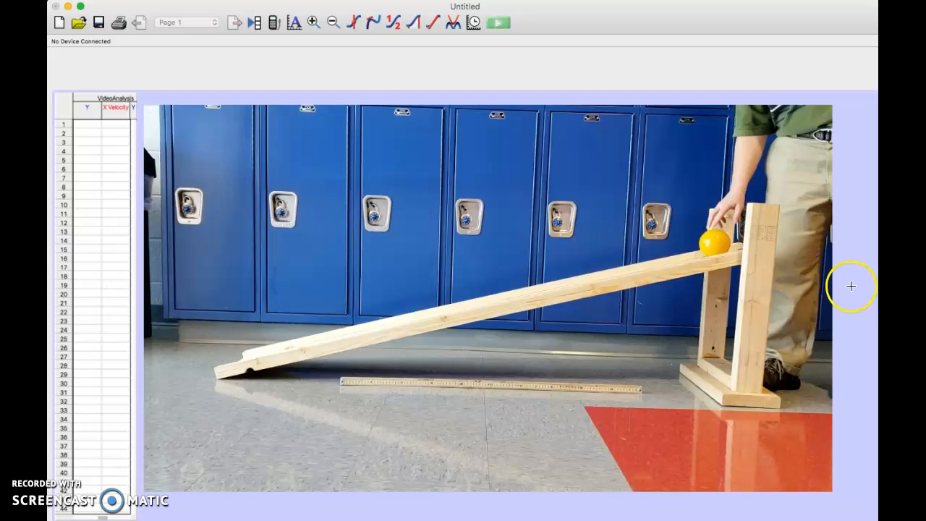
pyautogui.click(853, 146)
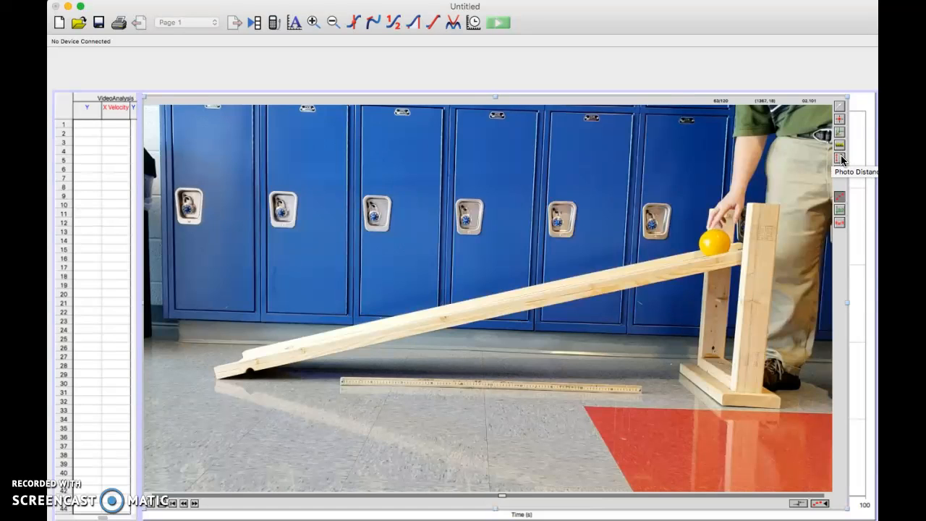
# Set the movie's scale along the full length of the ruler on the floor as 1 m
pyautogui.click(839, 148)
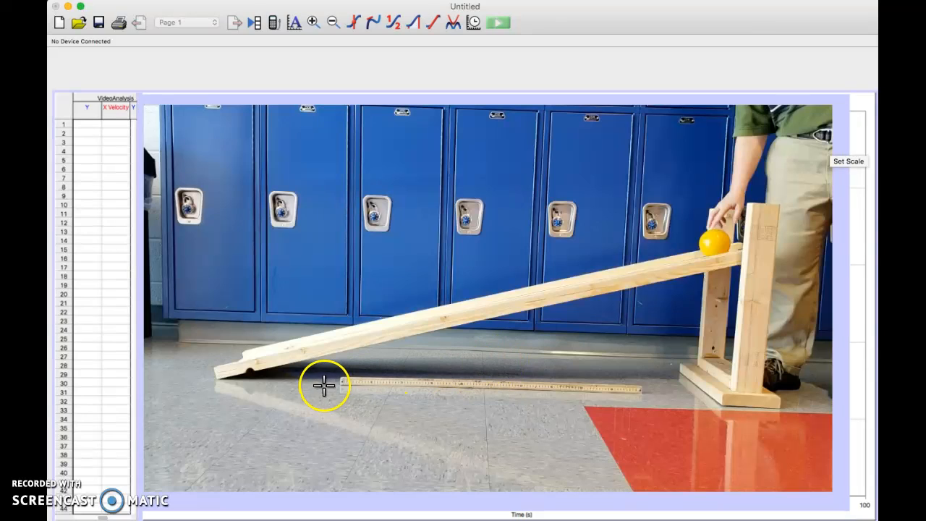
pyautogui.moveTo(340, 382); pyautogui.dragTo(641, 388)
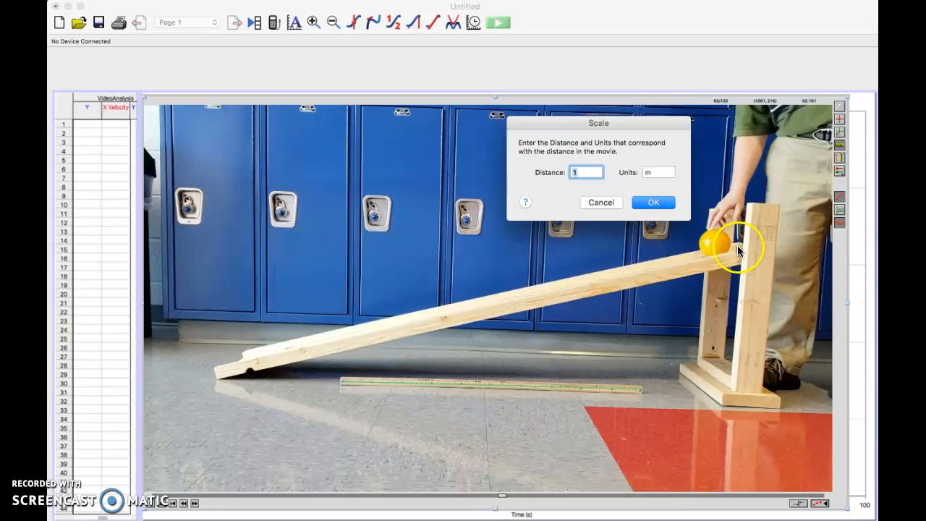
pyautogui.click(655, 202)
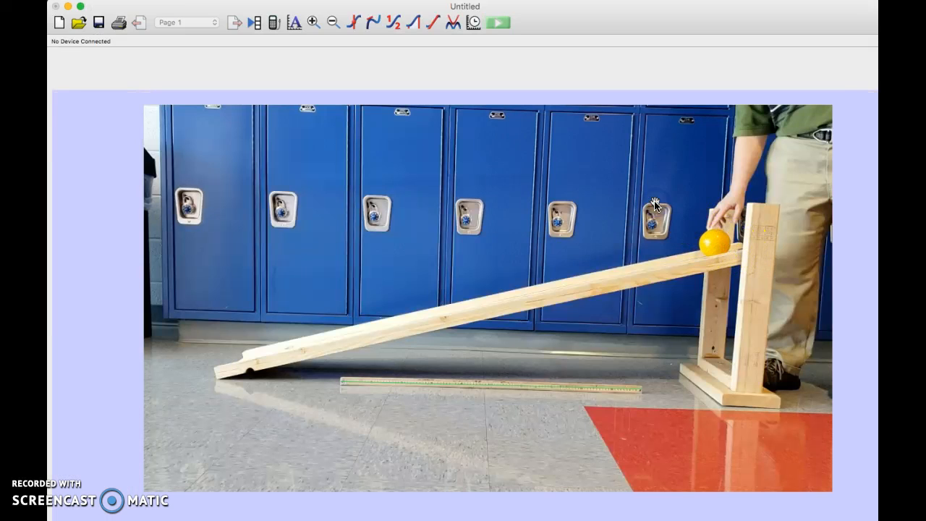
pyautogui.click(864, 186)
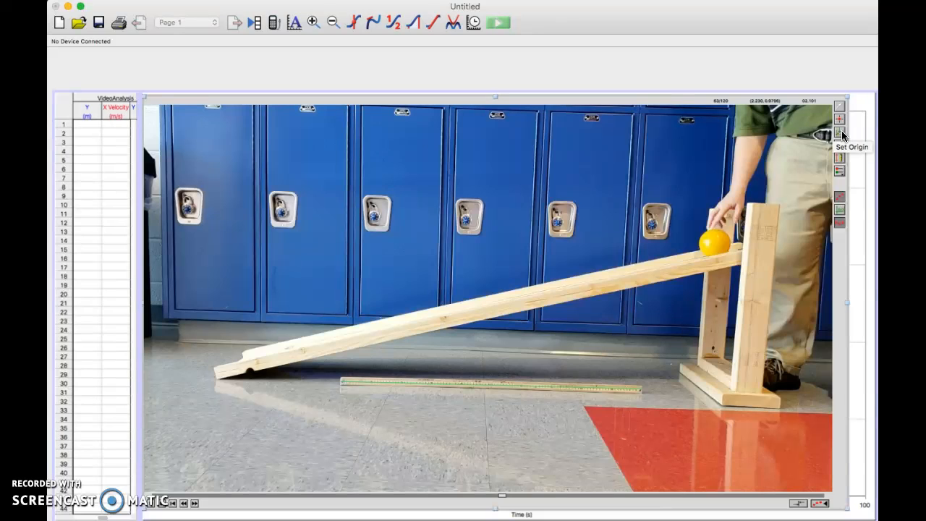
# Set the coordinate origin at the ball's centre, and relocate it to the lower end of the ramp
pyautogui.click(842, 136)
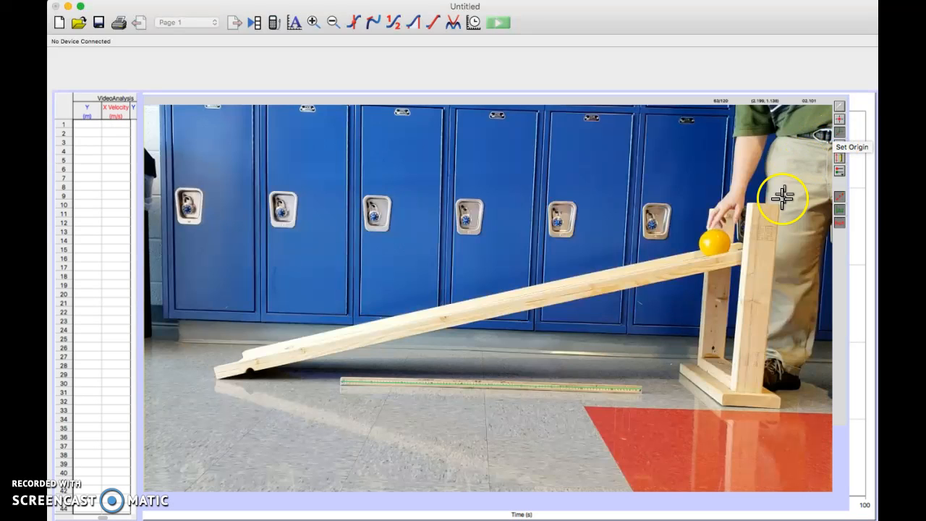
pyautogui.click(722, 242)
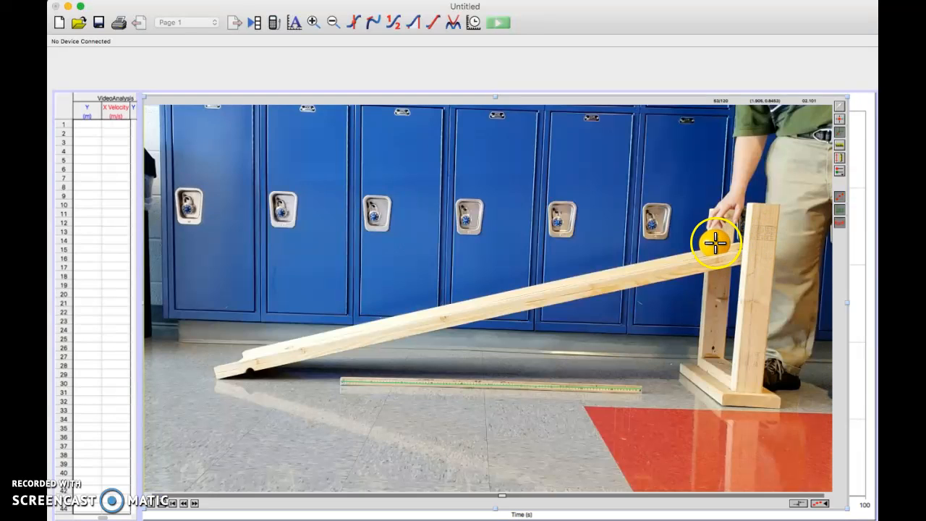
pyautogui.click(714, 242)
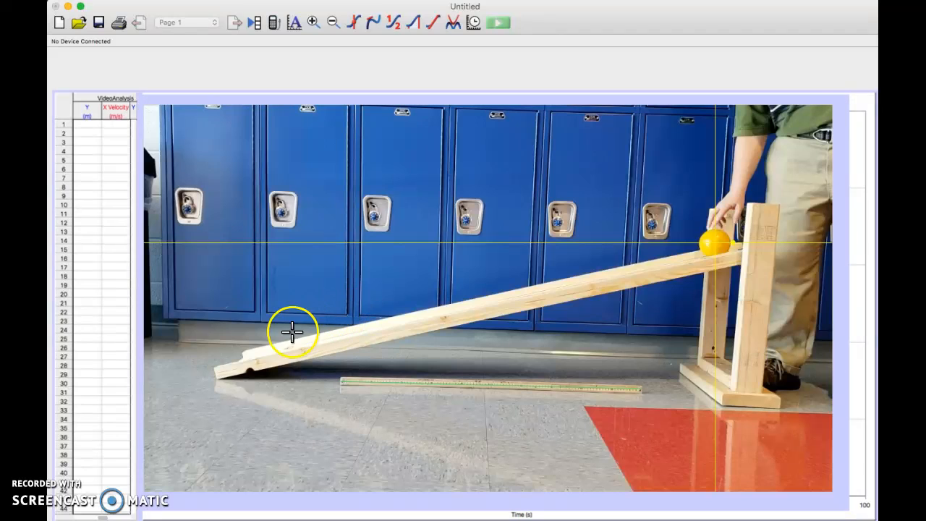
pyautogui.click(232, 357)
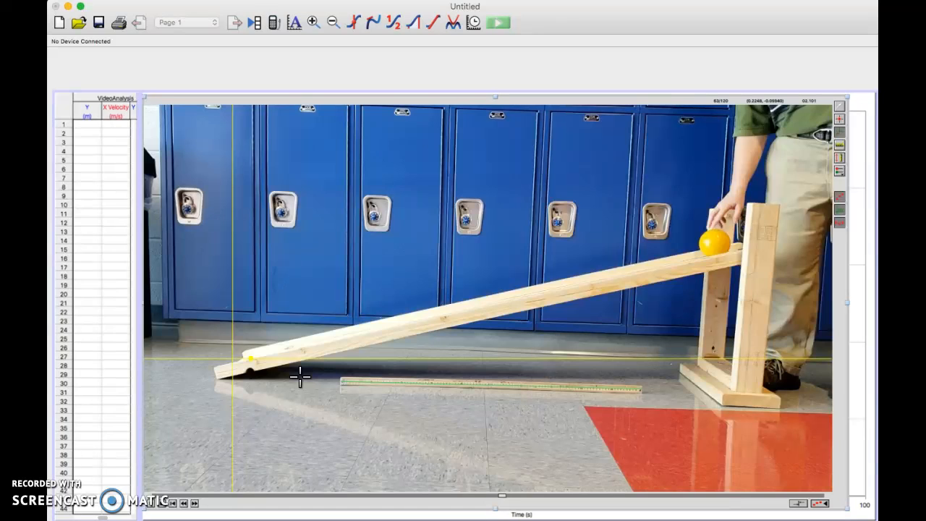
# Rotate the coordinate axes about the origin so the x-axis runs parallel to the ramp's surface
pyautogui.moveTo(300, 377); pyautogui.dragTo(502, 296)
pyautogui.click(501, 296)
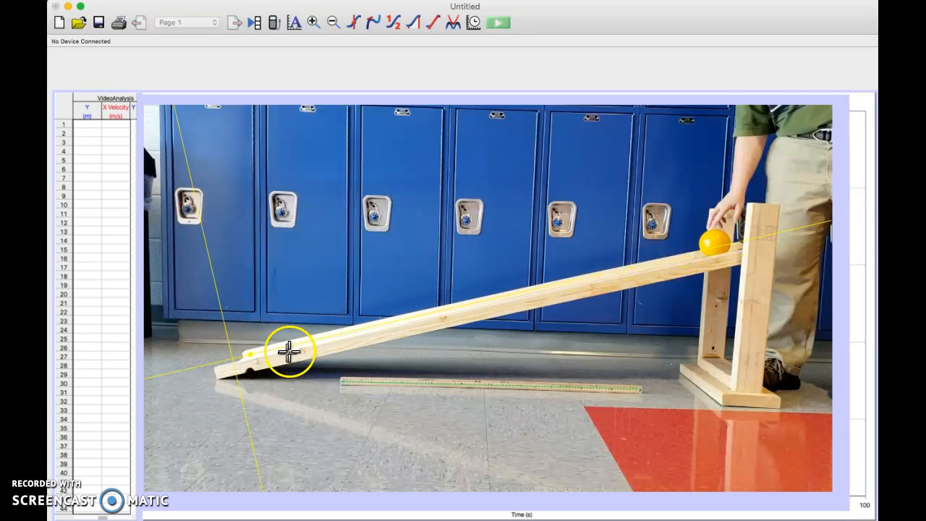
pyautogui.click(259, 368)
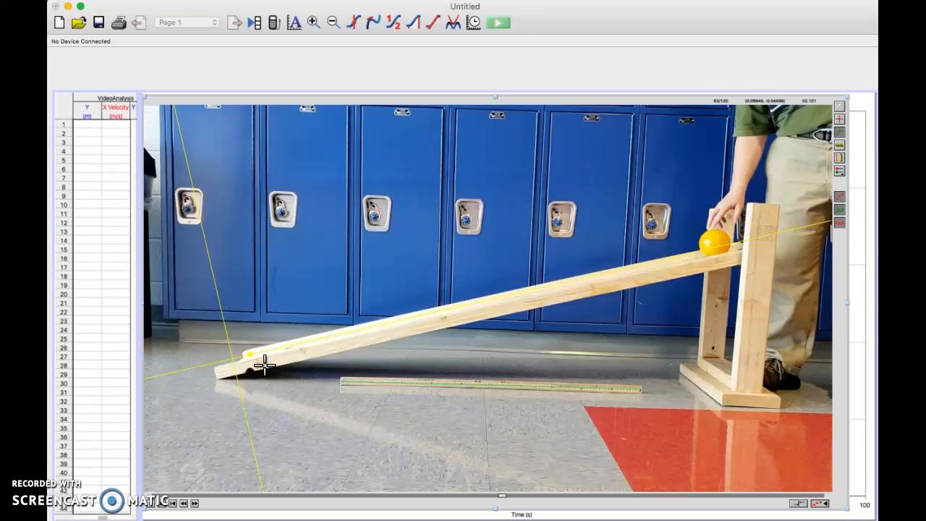
pyautogui.moveTo(274, 354); pyautogui.dragTo(254, 355)
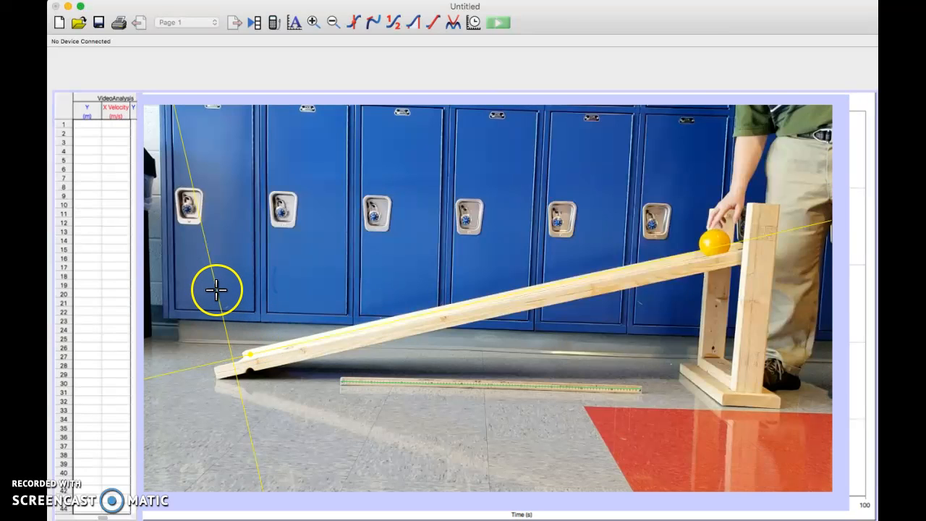
pyautogui.moveTo(251, 352); pyautogui.dragTo(340, 337)
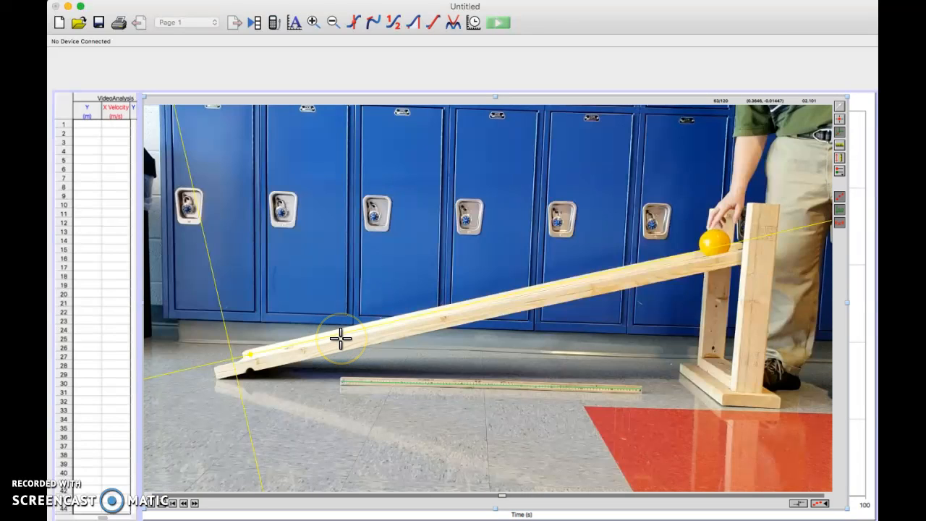
# Track the ball by marking its centre frame by frame, from its release until it reaches the lower end of the ramp
pyautogui.click(840, 122)
pyautogui.moveTo(803, 237); pyautogui.dragTo(715, 243)
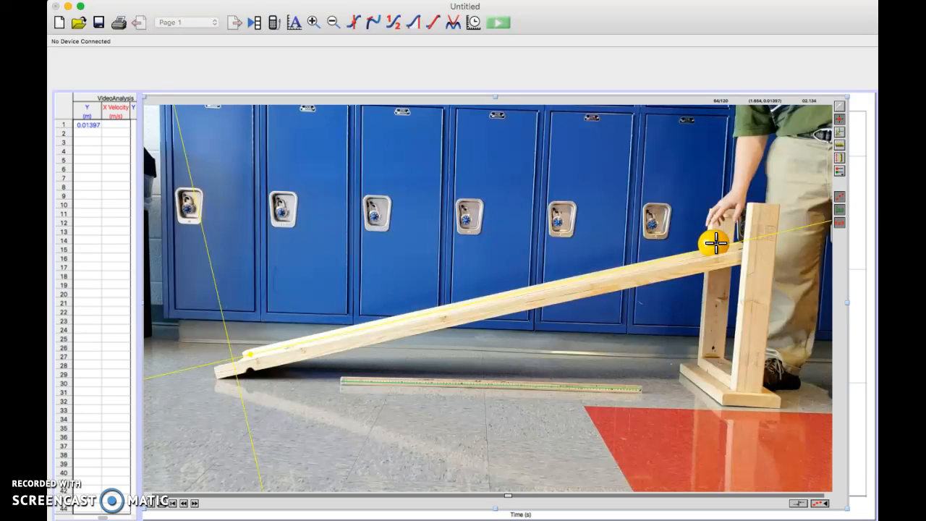
pyautogui.click(715, 243)
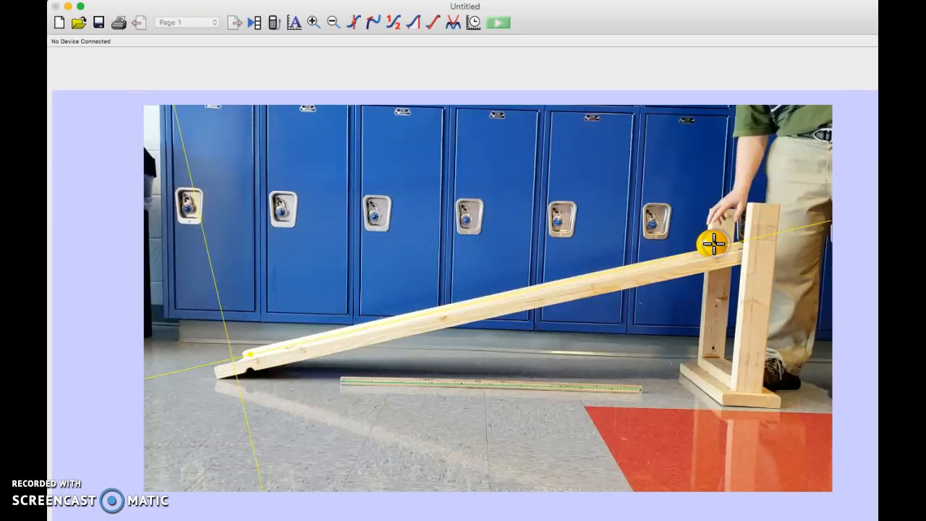
pyautogui.click(715, 244)
pyautogui.click(713, 244)
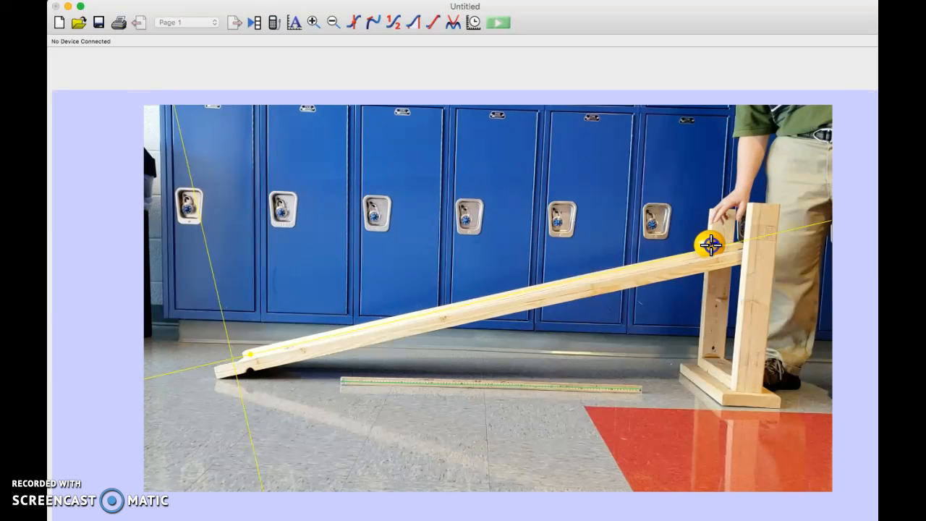
pyautogui.click(707, 245)
pyautogui.click(707, 246)
pyautogui.click(703, 245)
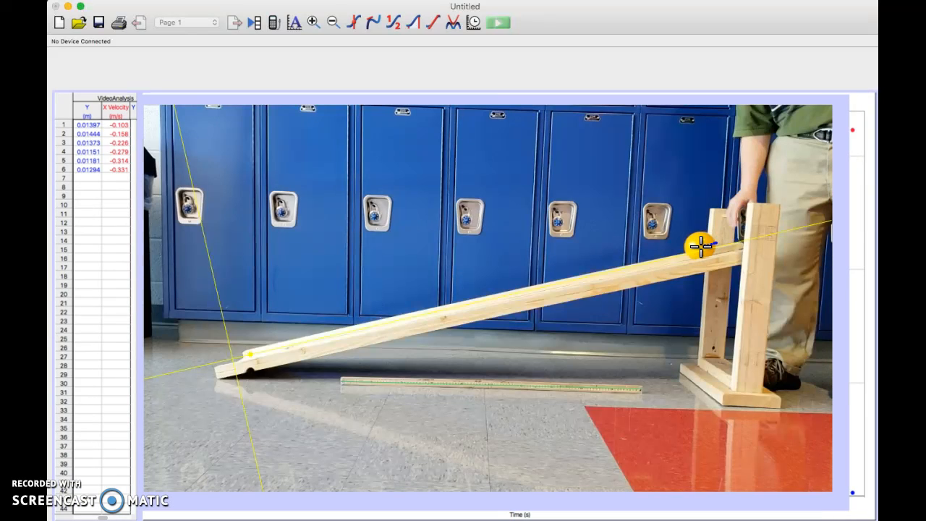
pyautogui.click(700, 246)
pyautogui.click(696, 248)
pyautogui.click(693, 248)
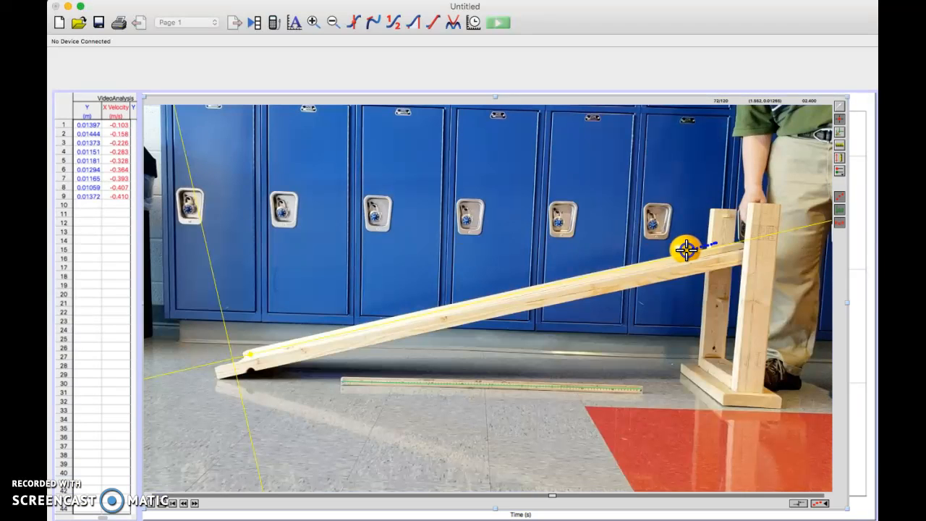
pyautogui.click(683, 250)
pyautogui.click(674, 251)
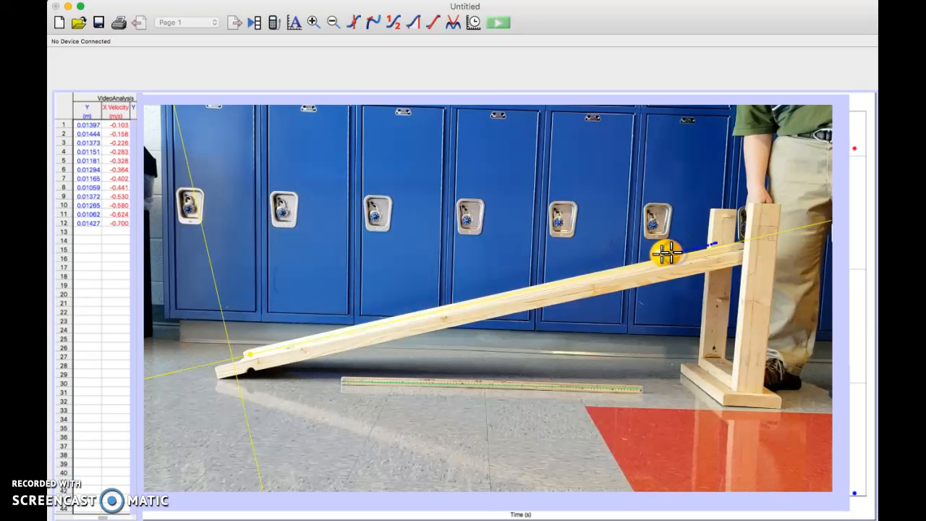
pyautogui.click(818, 134)
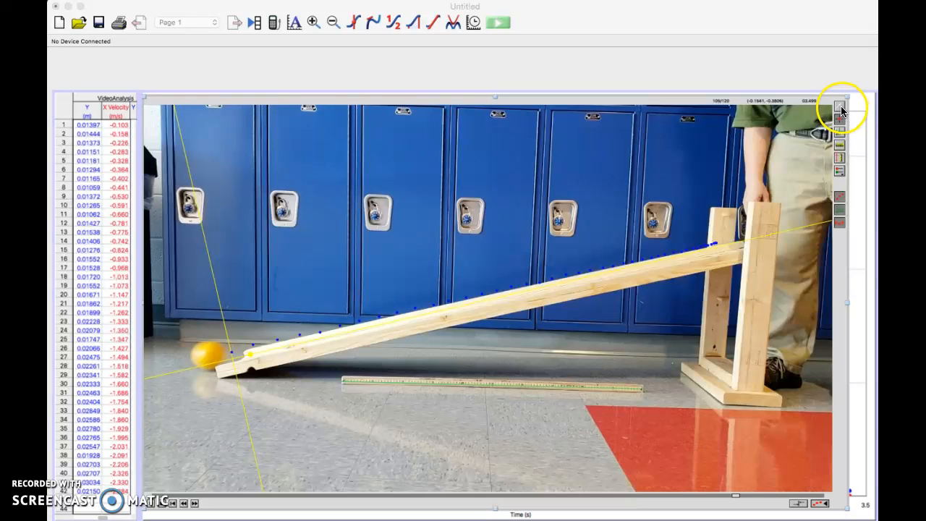
# Select individual tracked points near the lower end of the ramp with the point selection tool
pyautogui.click(840, 110)
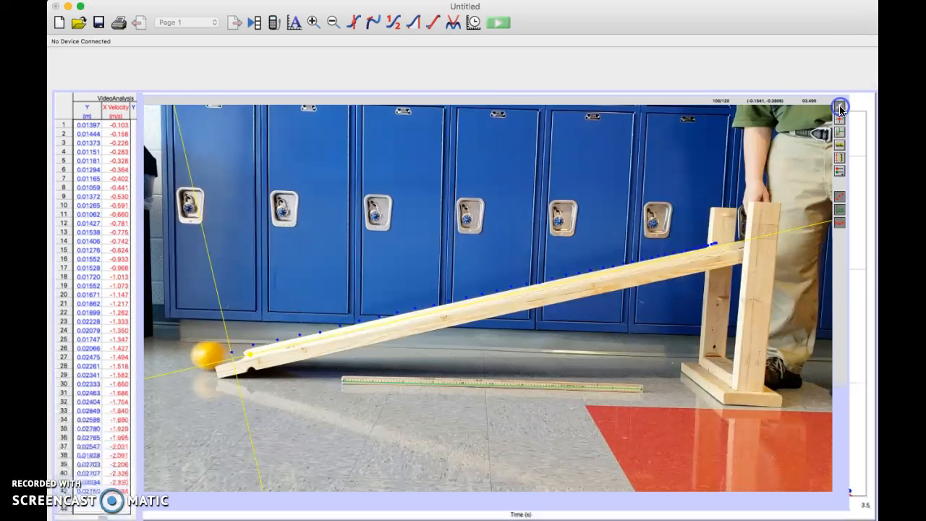
pyautogui.click(432, 201)
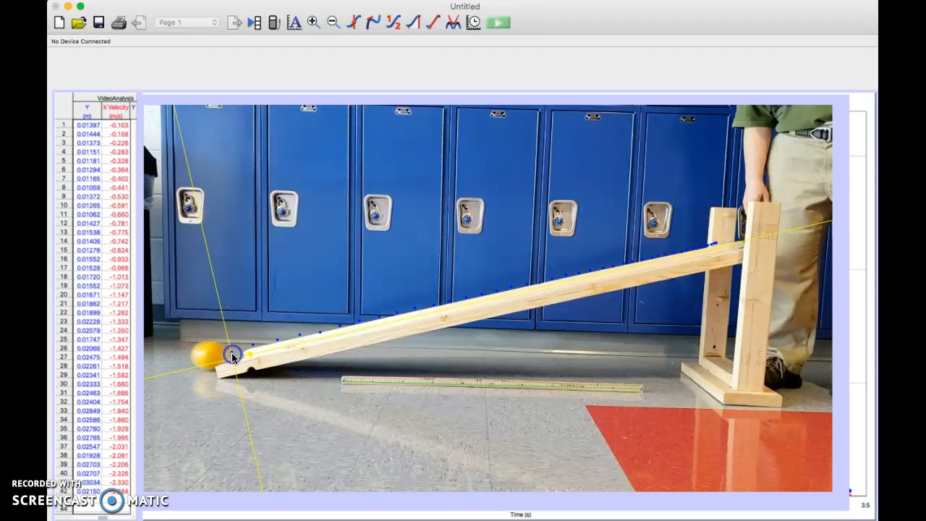
pyautogui.click(254, 348)
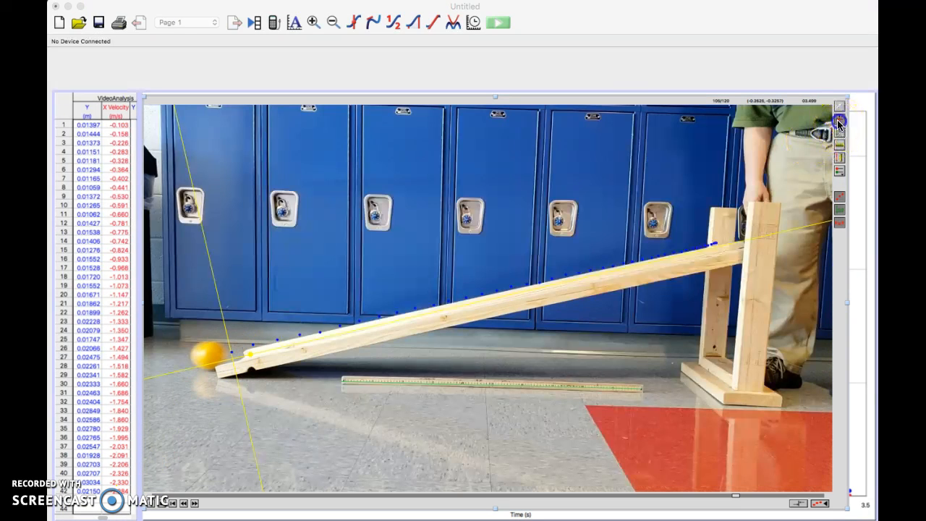
# Mark a stray tracking point on the lockers away from the ball's path, and delete that point
pyautogui.click(839, 123)
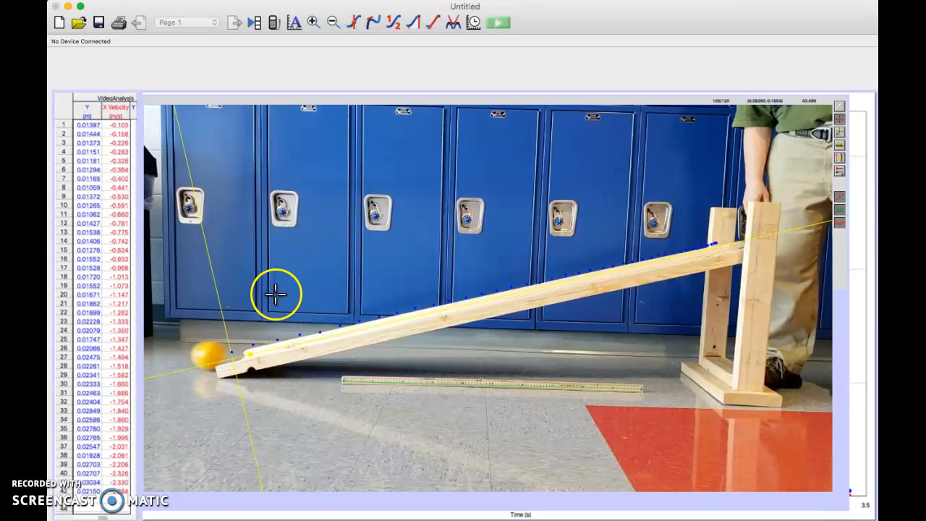
pyautogui.click(302, 277)
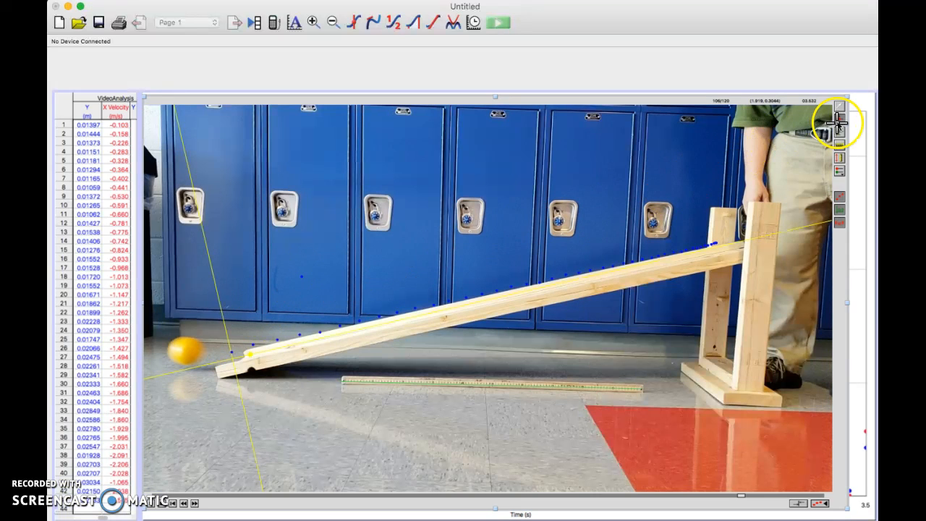
pyautogui.click(842, 108)
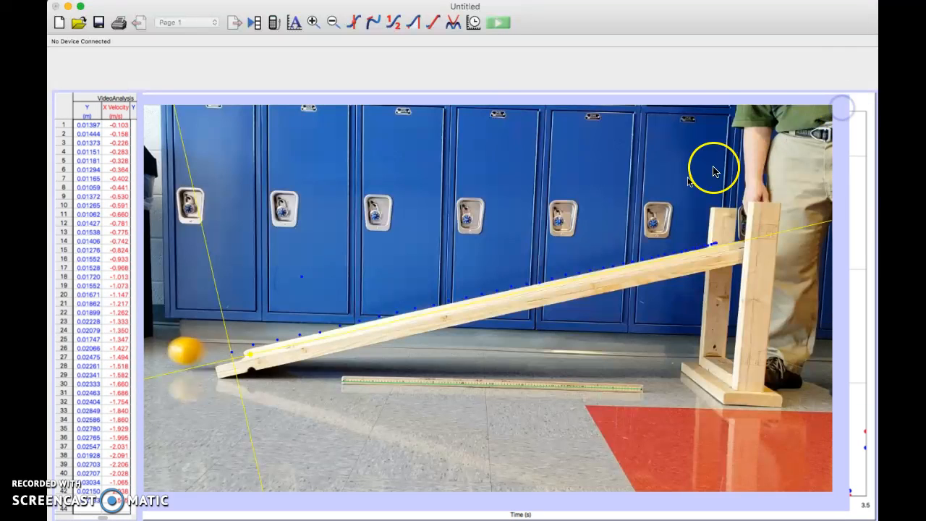
pyautogui.click(303, 281)
pyautogui.click(302, 280)
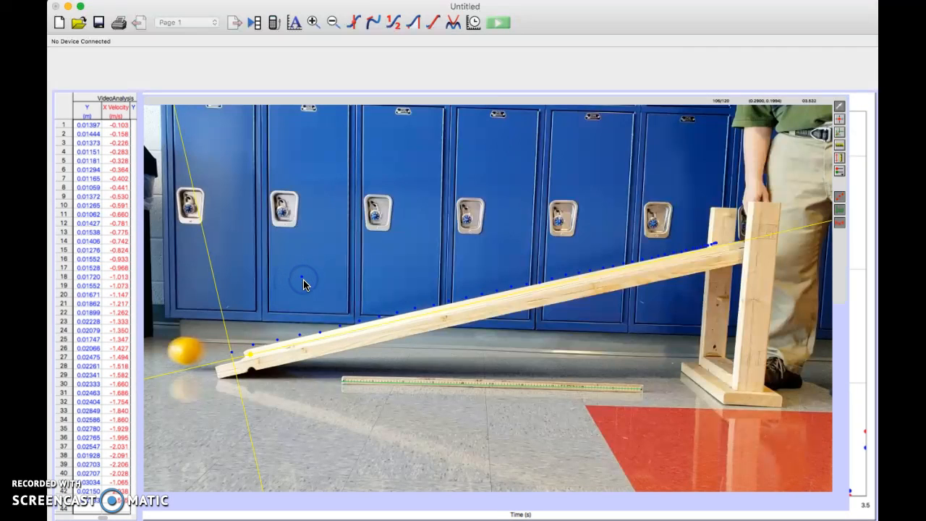
pyautogui.click(302, 281)
pyautogui.click(305, 281)
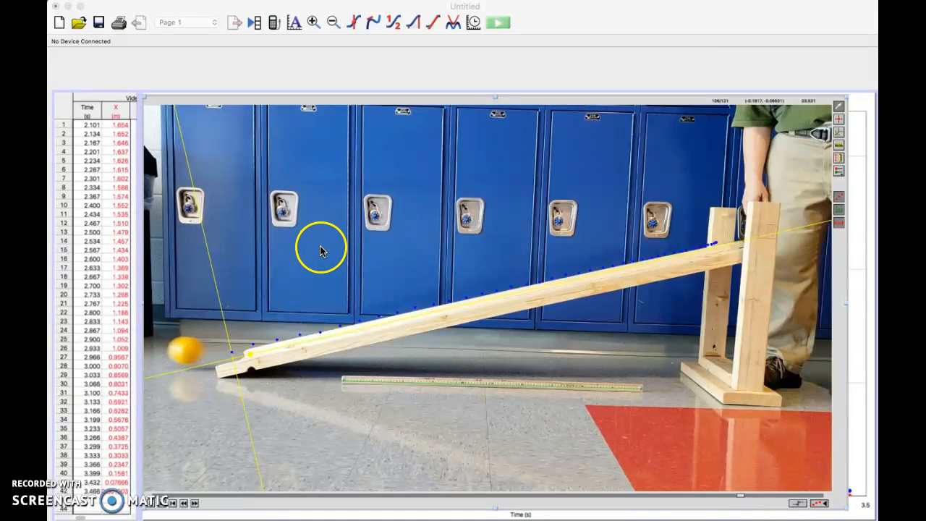
# Shrink the movie to about three quarters of its width, and bring the position-time graph in front of it
pyautogui.click(839, 107)
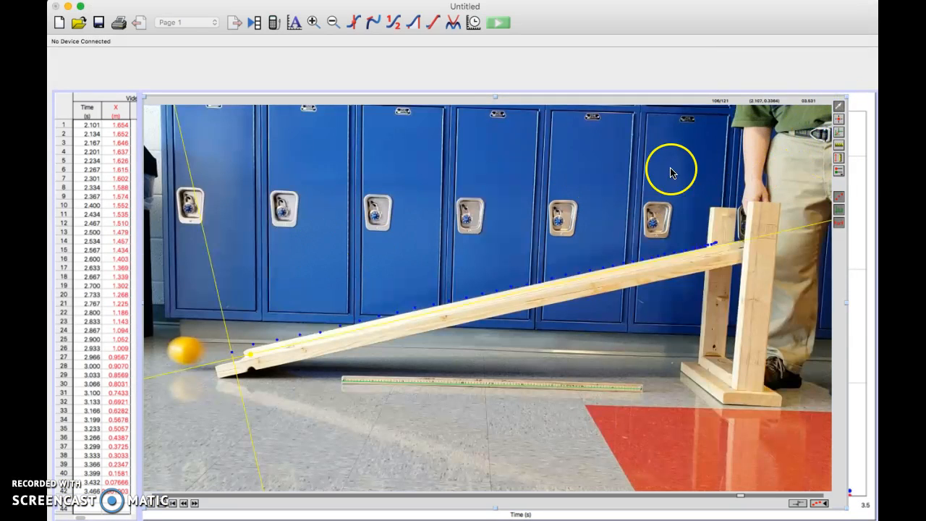
pyautogui.click(738, 199)
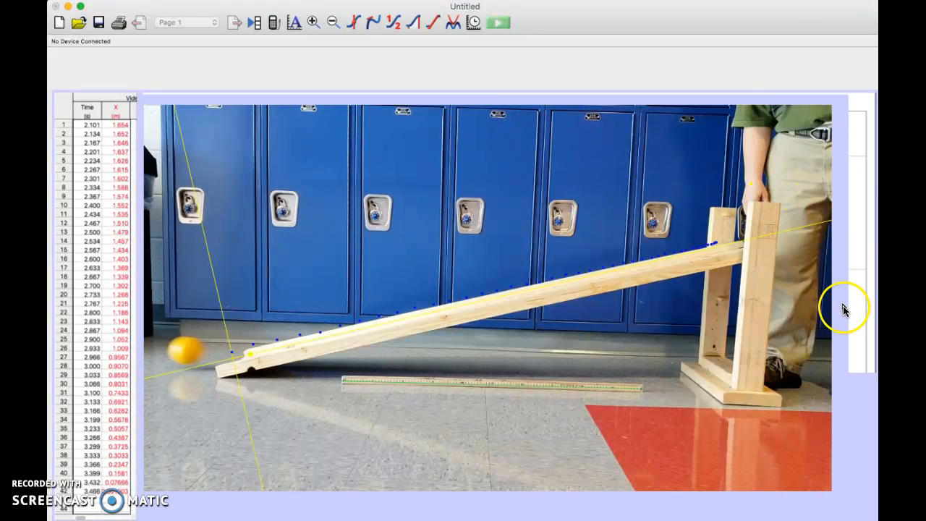
pyautogui.moveTo(846, 302); pyautogui.dragTo(672, 296)
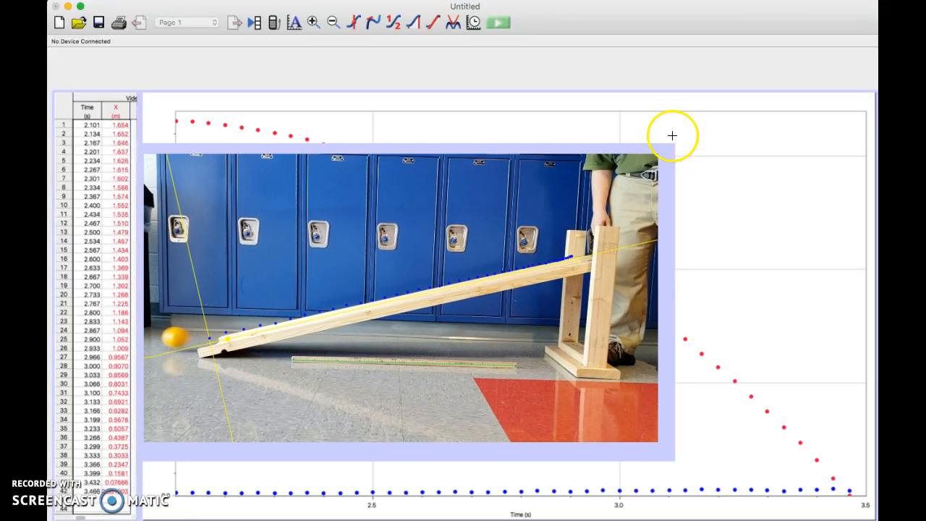
pyautogui.click(602, 131)
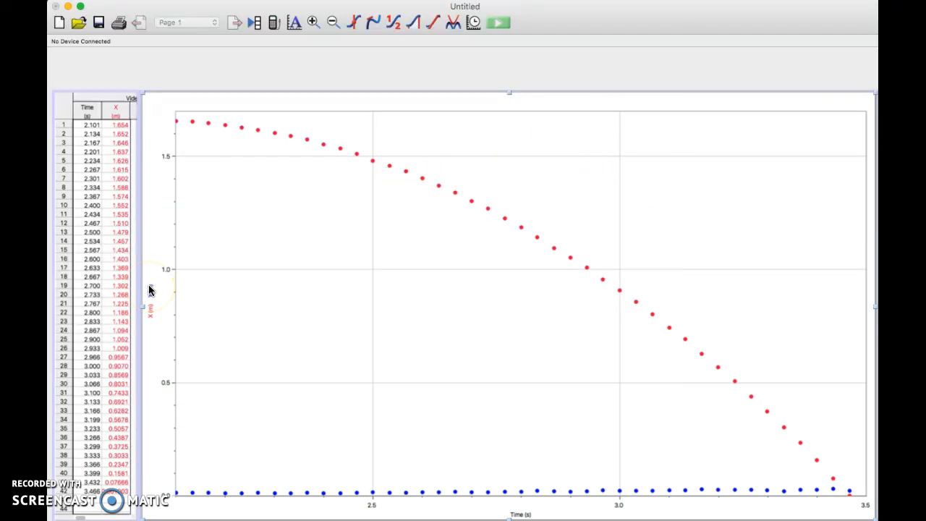
# Plot only X on the graph's vertical axis, and switch the axis to only Y
pyautogui.click(150, 290)
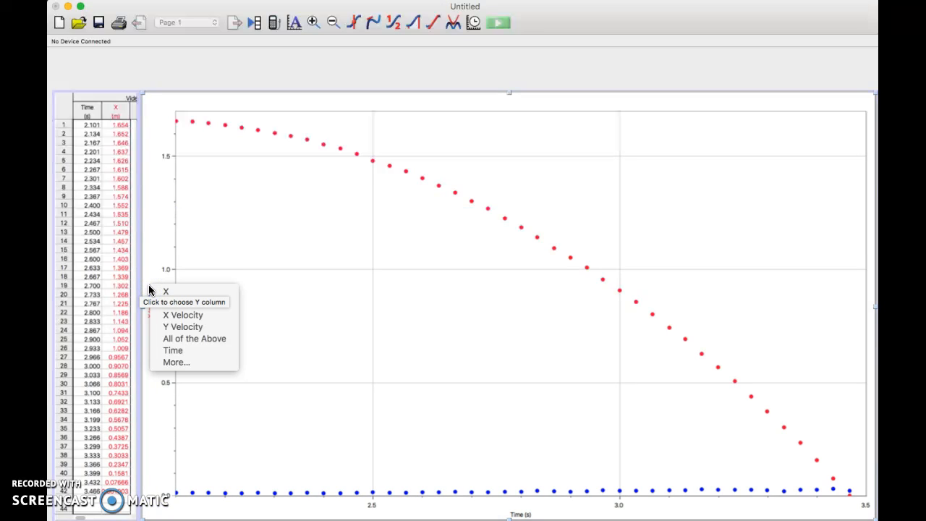
pyautogui.click(165, 293)
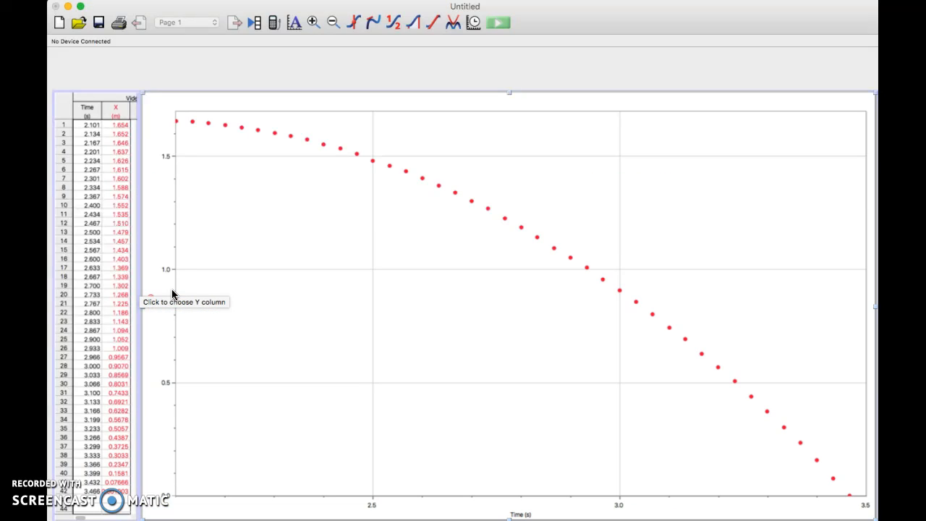
pyautogui.click(153, 294)
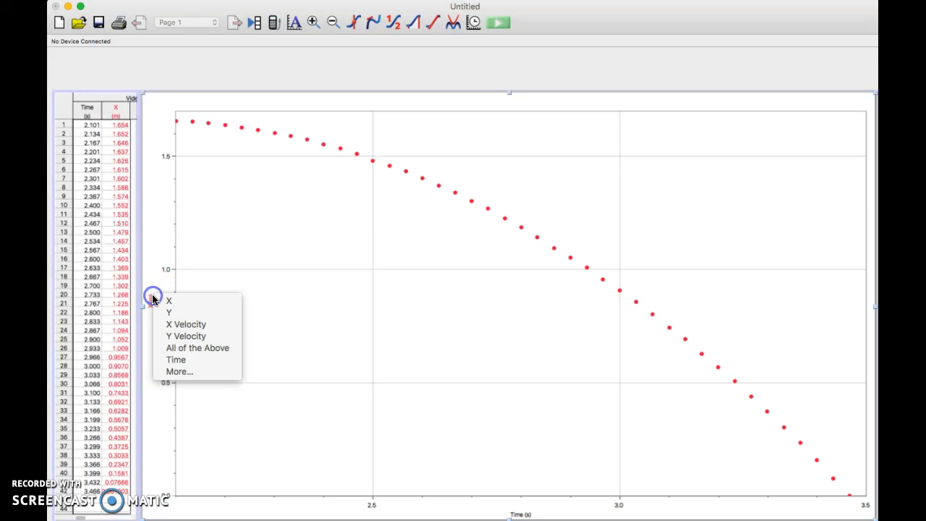
pyautogui.click(171, 313)
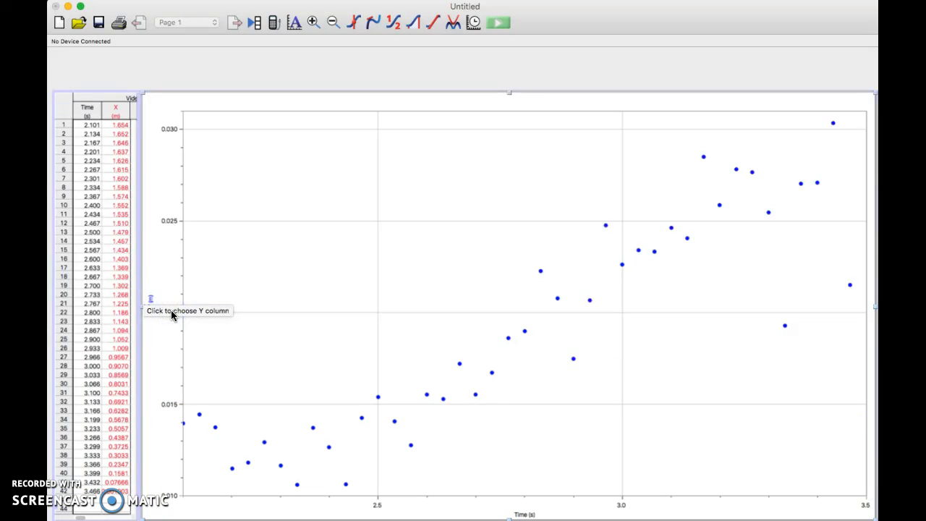
# Plot the X and Y columns together on the graph's vertical axis
pyautogui.click(156, 306)
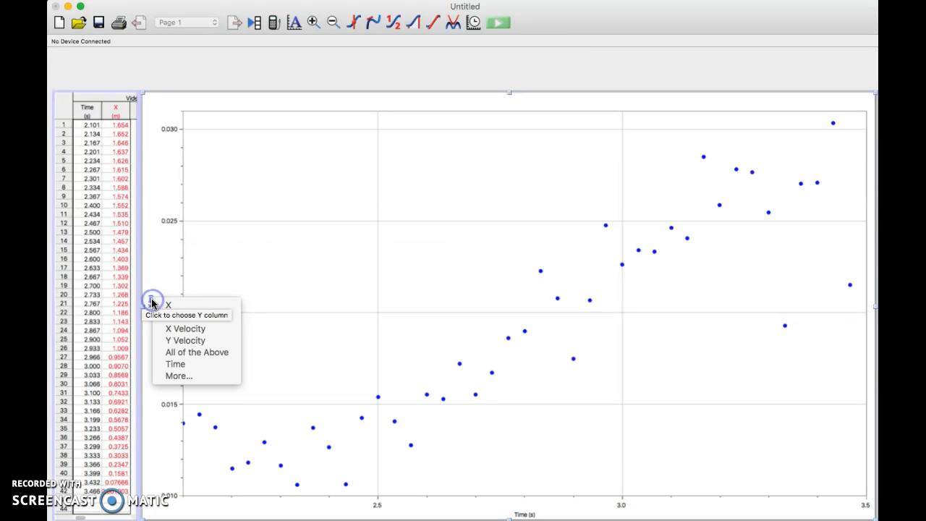
pyautogui.click(178, 376)
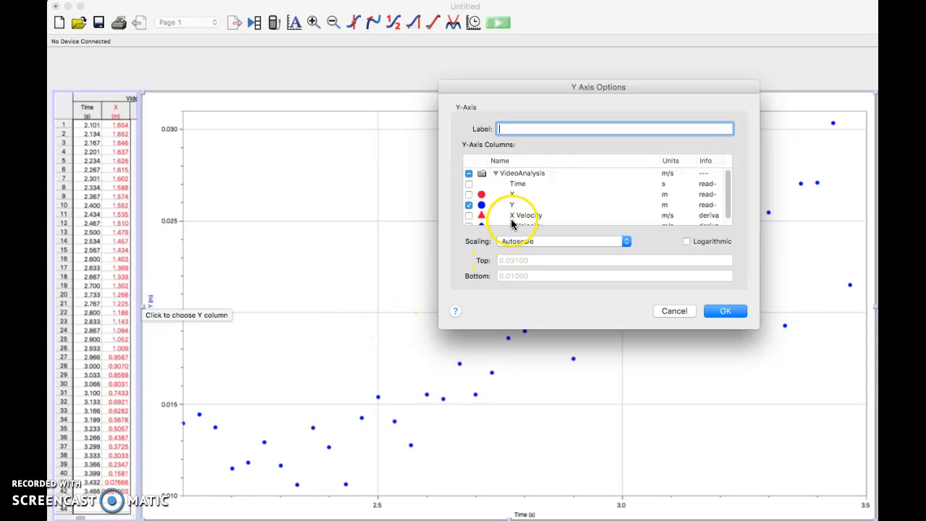
pyautogui.click(469, 194)
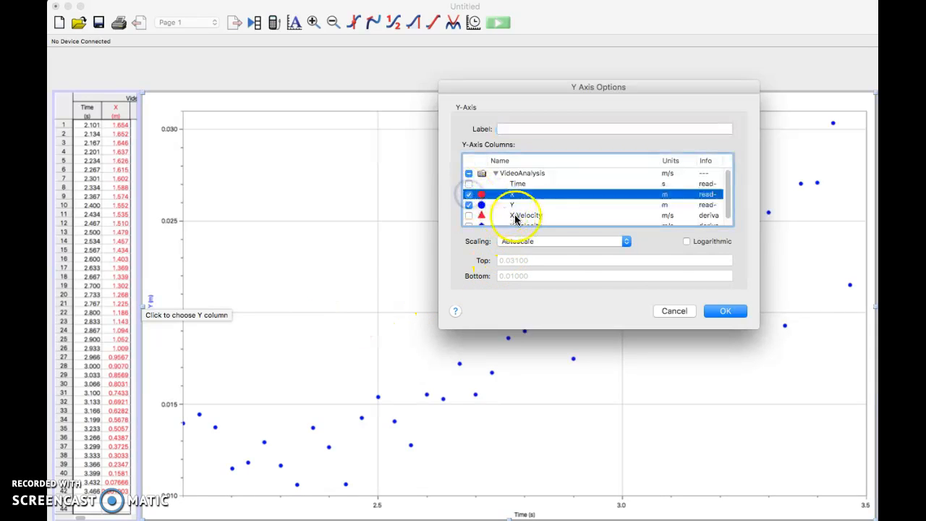
pyautogui.click(722, 312)
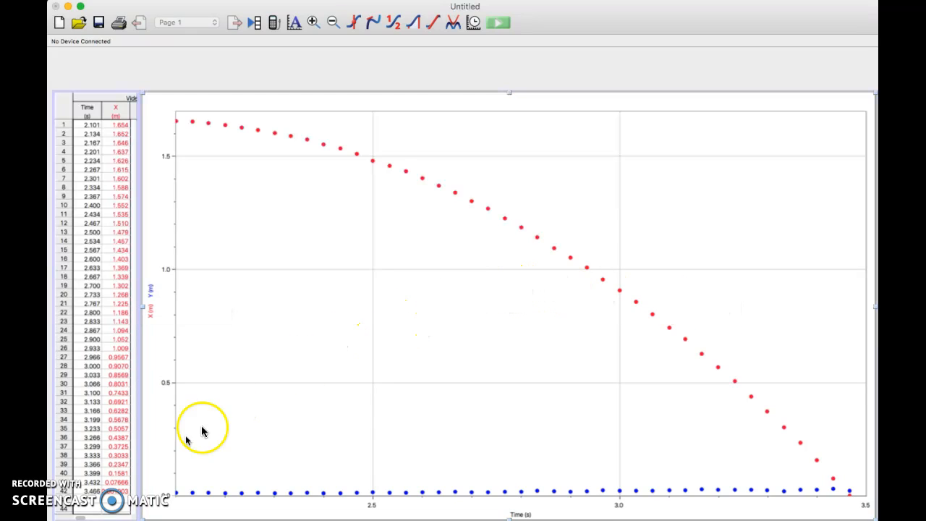
# Narrow the graph to uncover the movie behind it, and reposition the movie in front of the graph
pyautogui.click(199, 489)
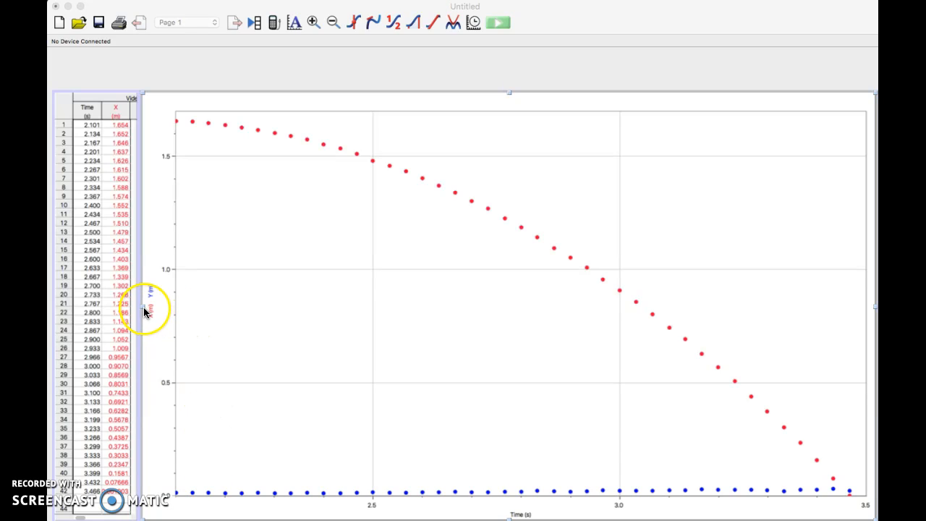
pyautogui.moveTo(142, 305); pyautogui.dragTo(223, 310)
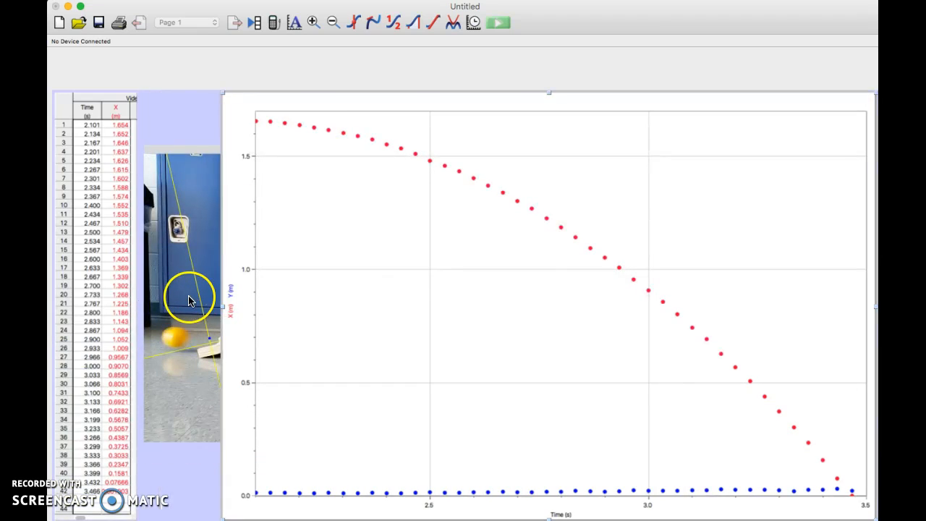
pyautogui.click(190, 301)
pyautogui.click(263, 258)
pyautogui.moveTo(335, 149); pyautogui.dragTo(366, 148)
pyautogui.click(182, 382)
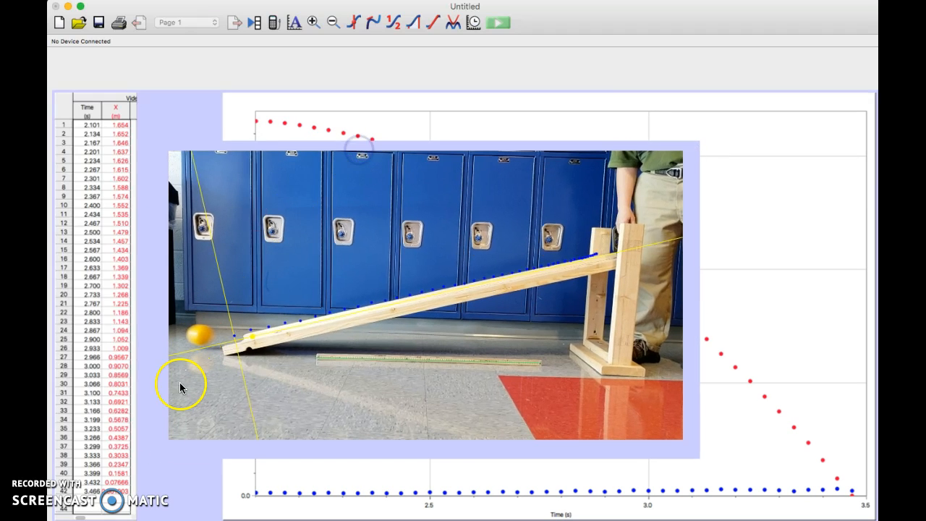